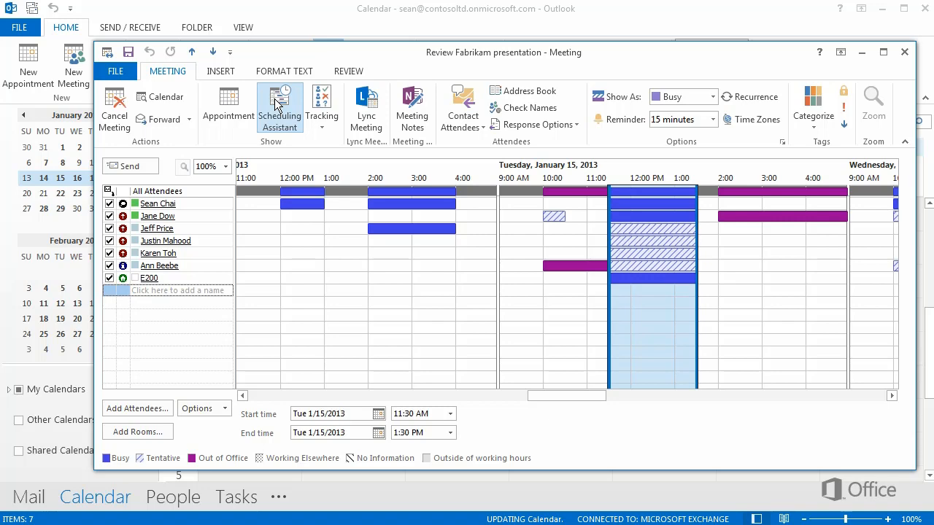
Forward the "Review Fabrikam presentation" meeting to another colleague with the message "Can you make this meeting?".
left_click(228, 109)
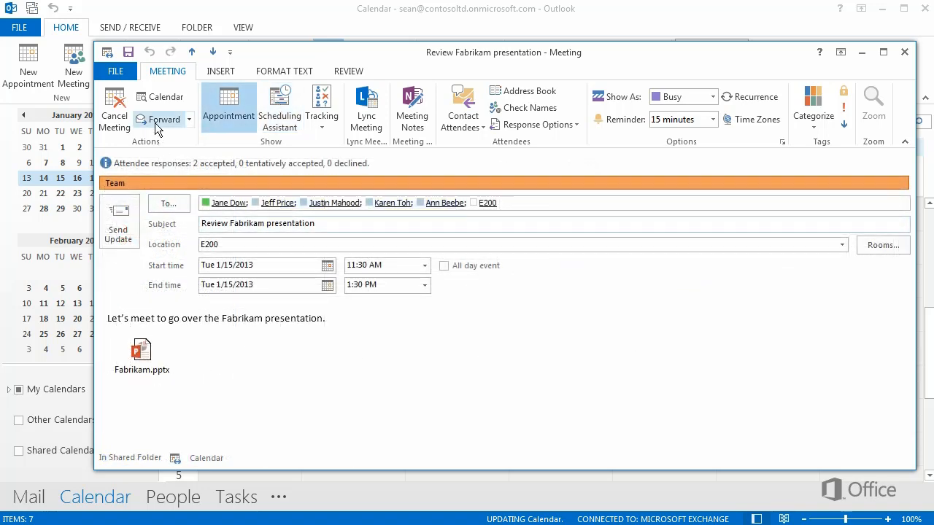
left_click(155, 121)
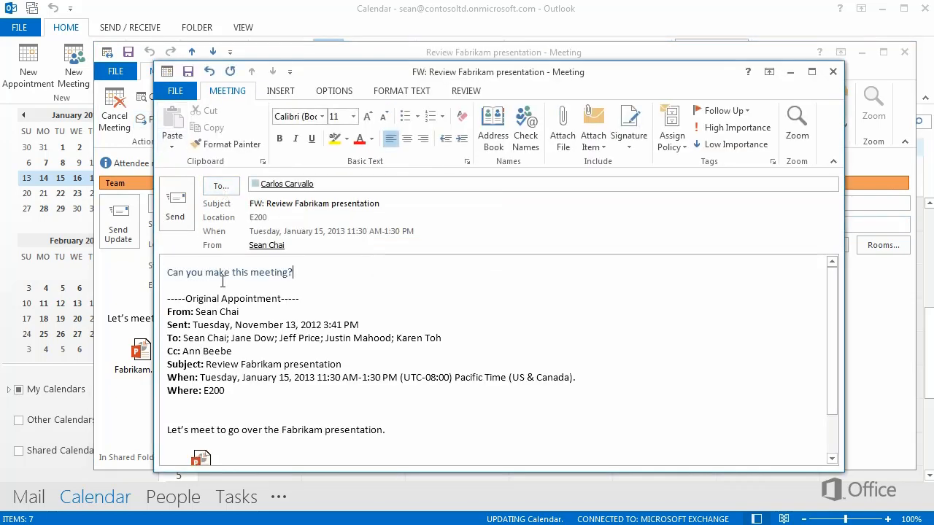
left_click(189, 202)
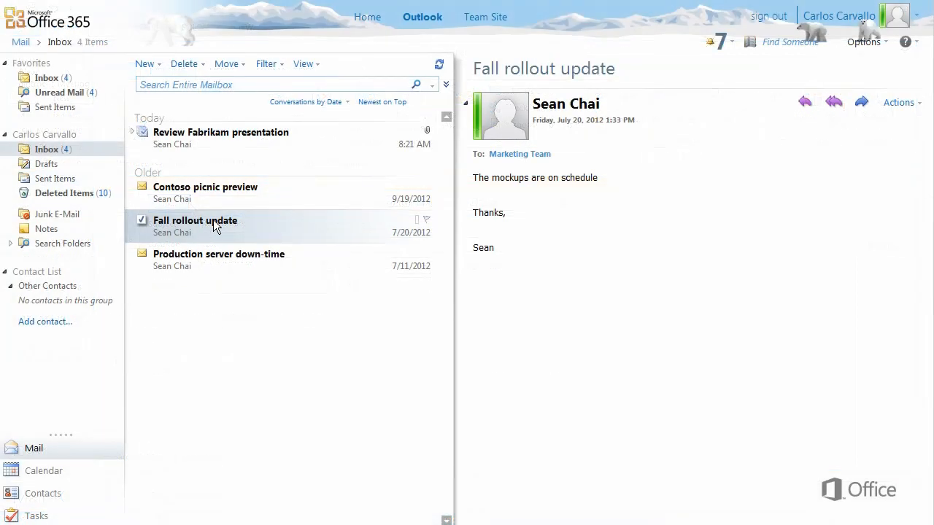
In the invitee's Office 365 web mailbox, accept the "Review Fabrikam presentation" invitation and send the response immediately.
left_click(221, 141)
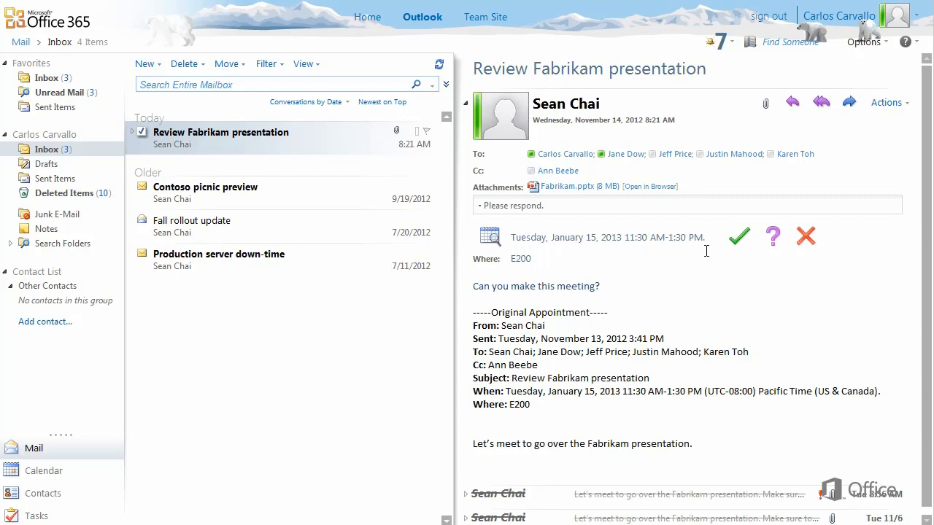
left_click(739, 237)
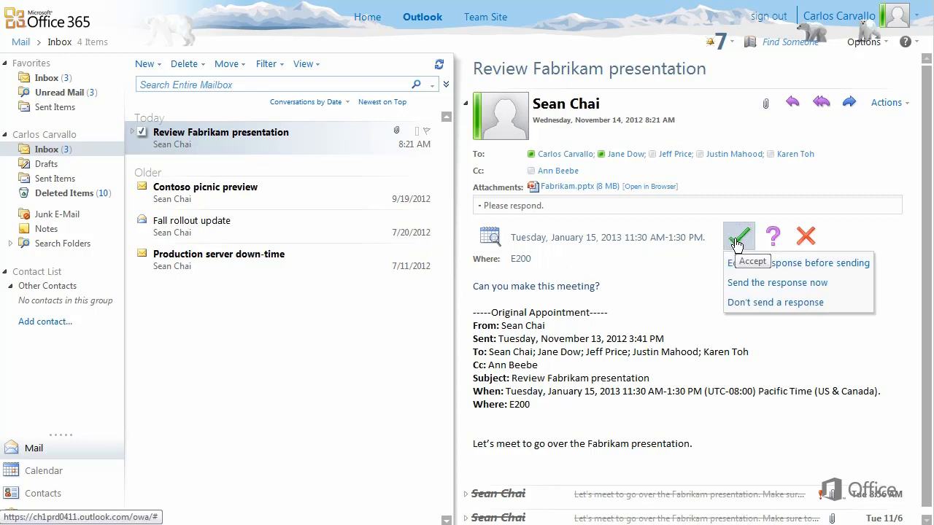
left_click(799, 284)
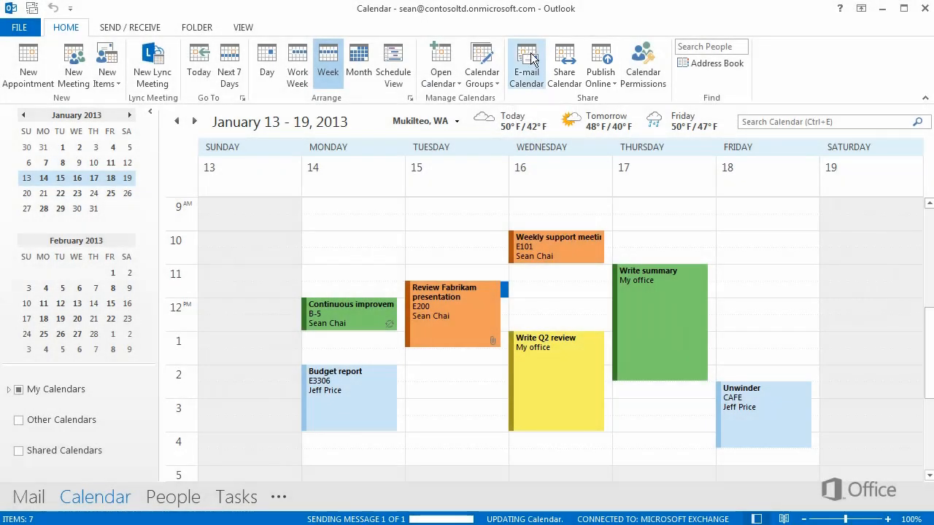
Create an e-mail containing the calendar for the next 7 days with full details.
left_click(528, 62)
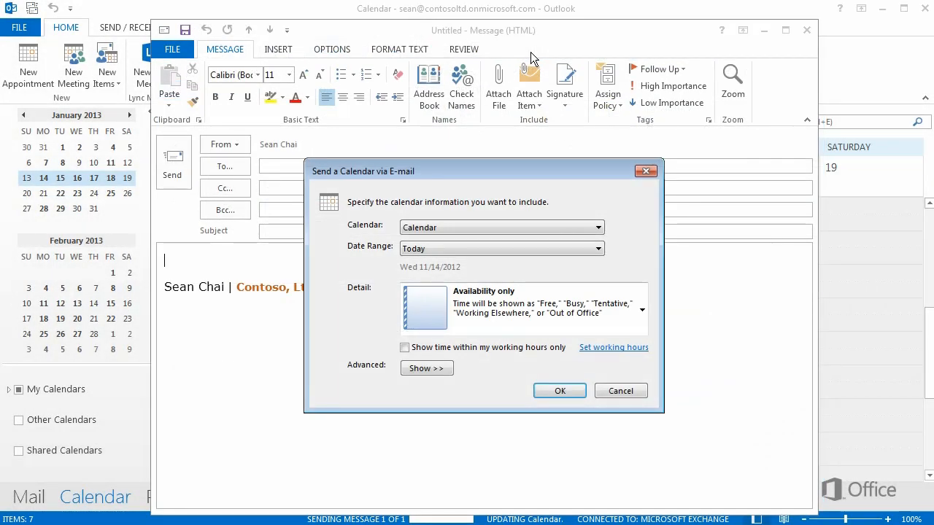
left_click(491, 246)
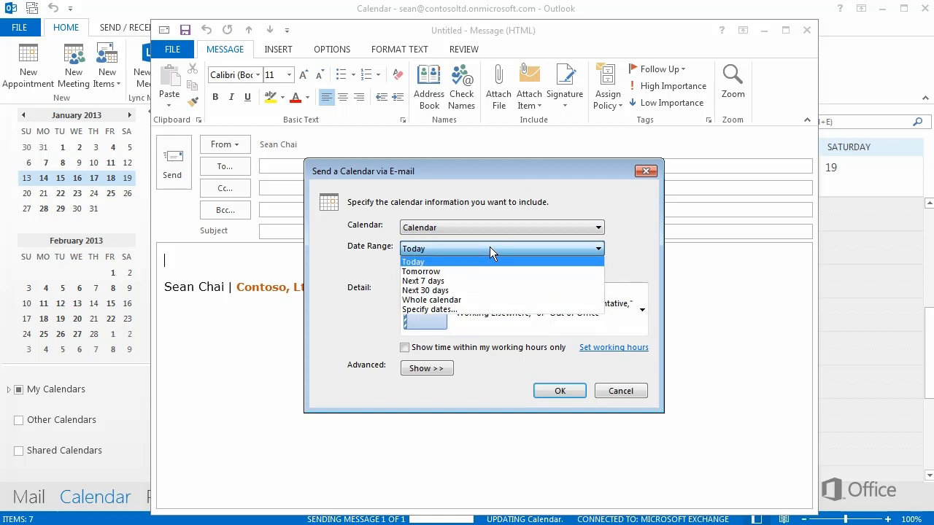
left_click(436, 282)
left_click(465, 313)
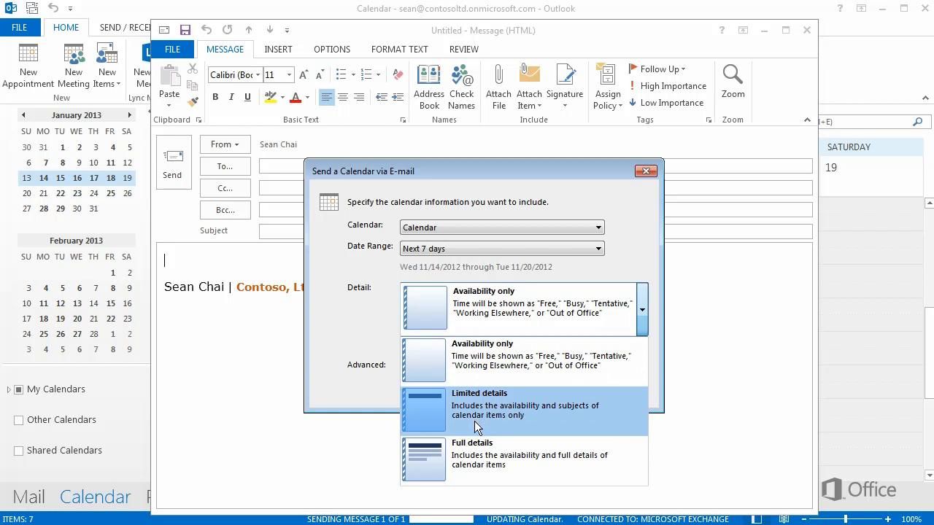
left_click(473, 471)
left_click(542, 394)
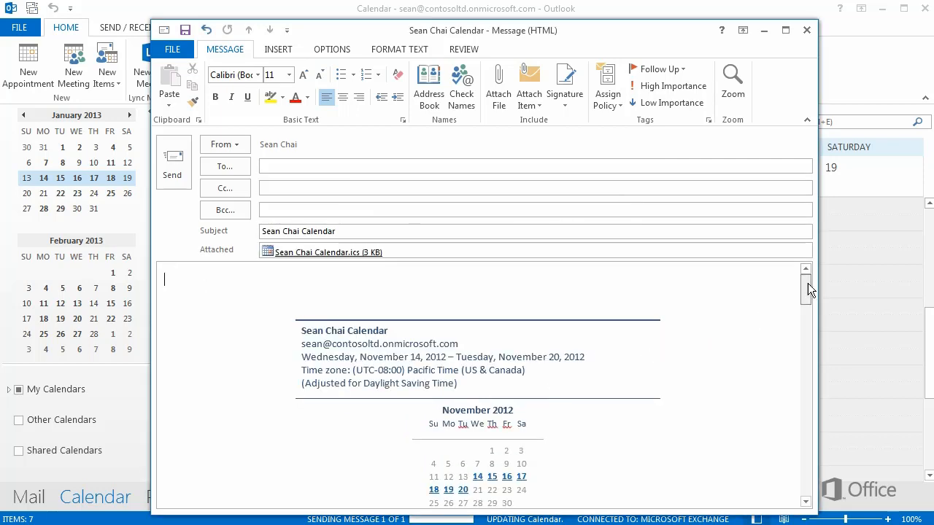
Address the calendar e-mail to two colleagues and send it.
left_click_drag(807, 285, 806, 320)
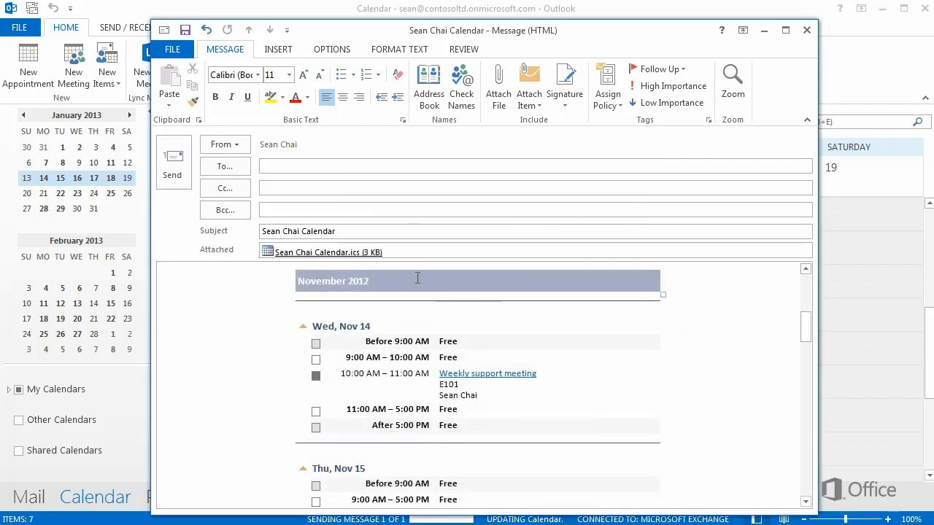
left_click(245, 168)
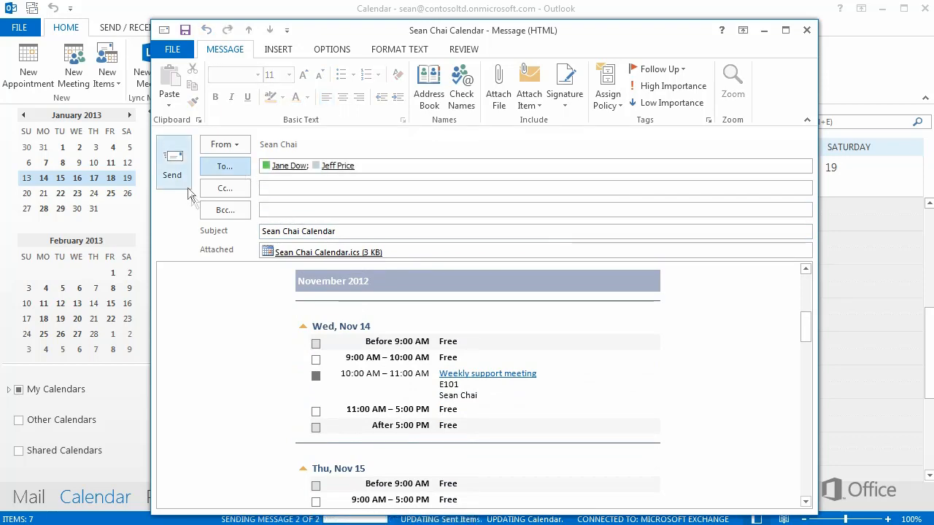
left_click(177, 156)
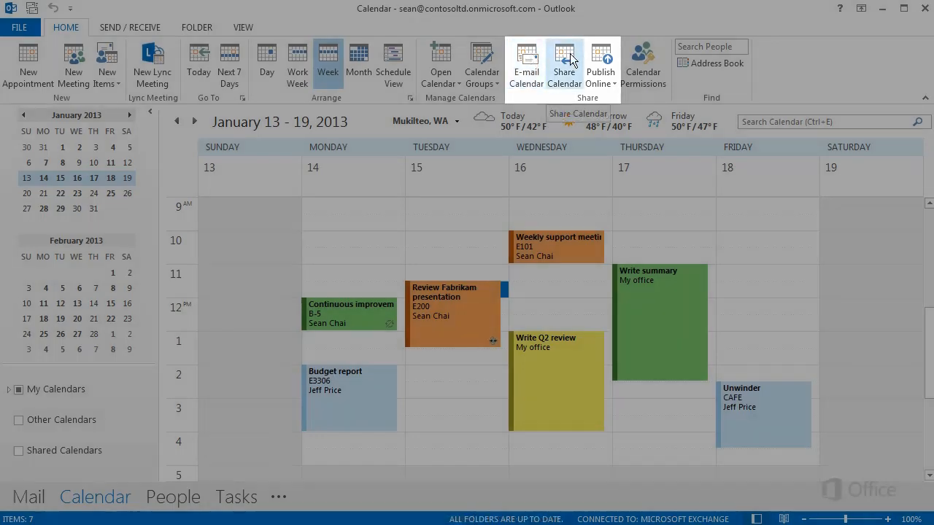
Send a calendar sharing invitation with full details to a colleague and approve sharing the calendar.
left_click(570, 54)
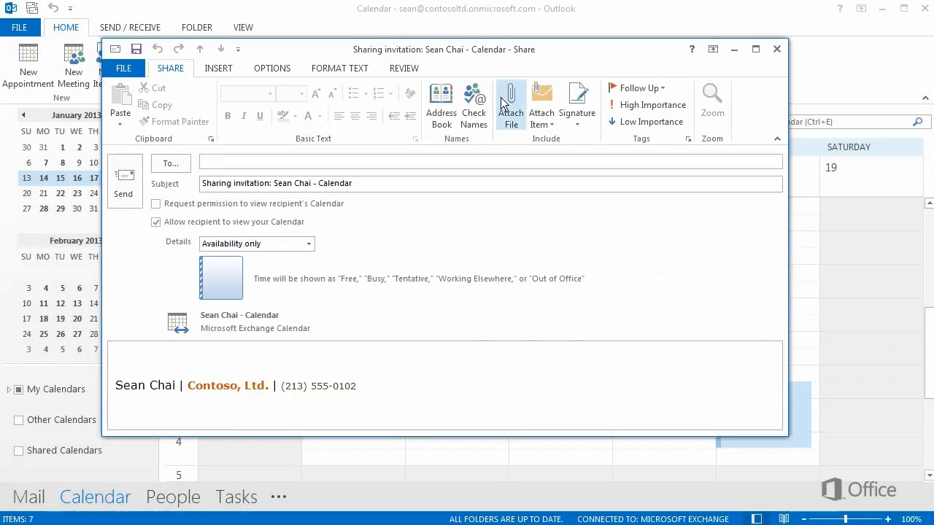
type("ja")
key("Return")
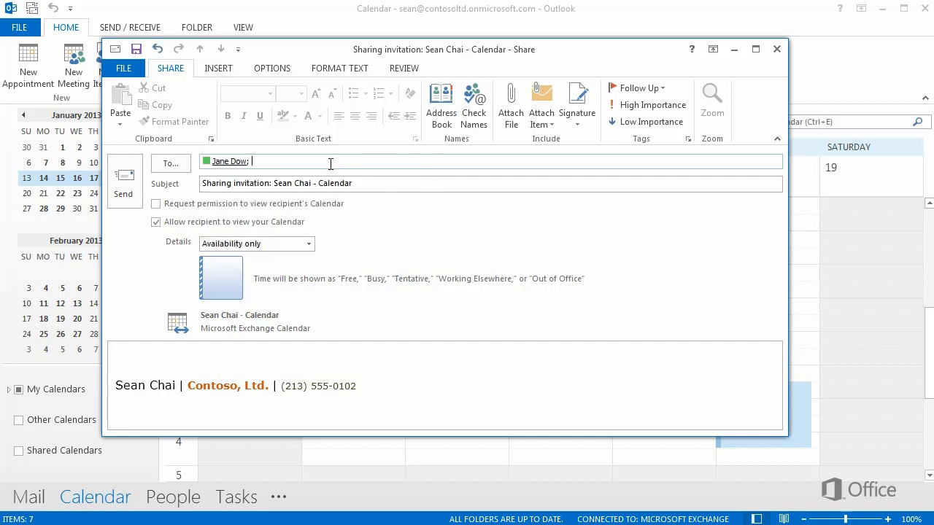
left_click(297, 245)
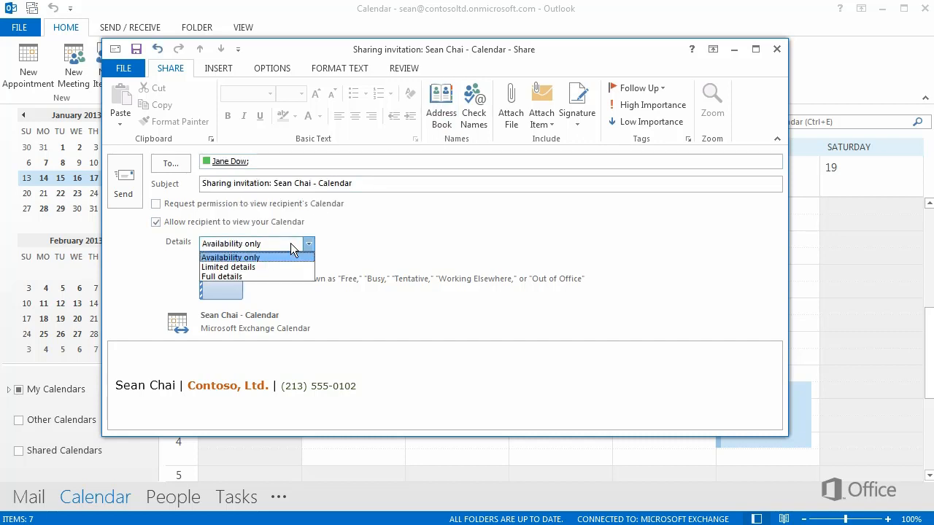
left_click(254, 277)
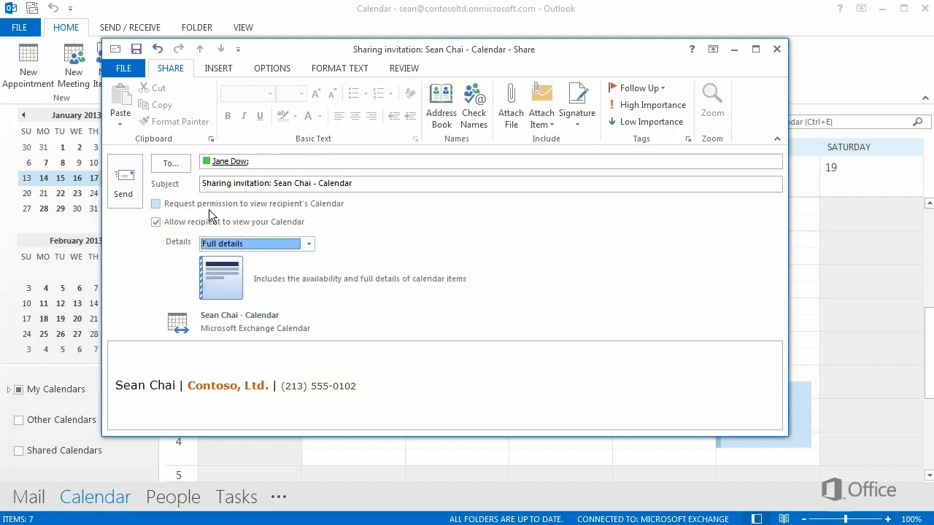
left_click(132, 175)
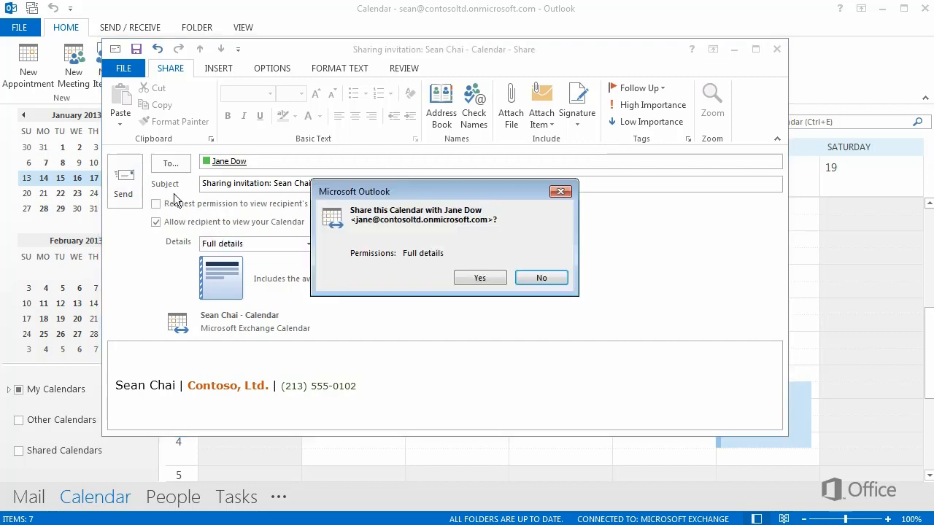
left_click(469, 281)
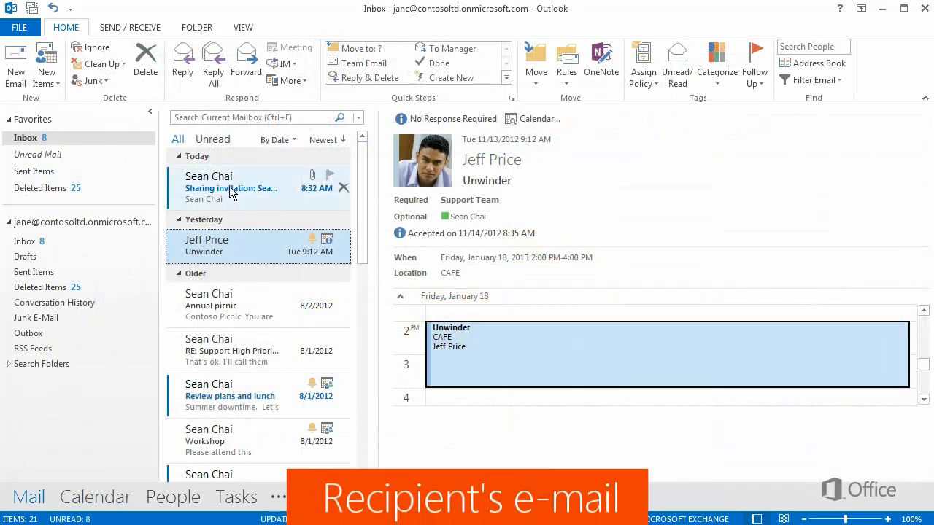
In the recipient's mailbox, open the shared calendar from the sharing invitation.
left_click(229, 187)
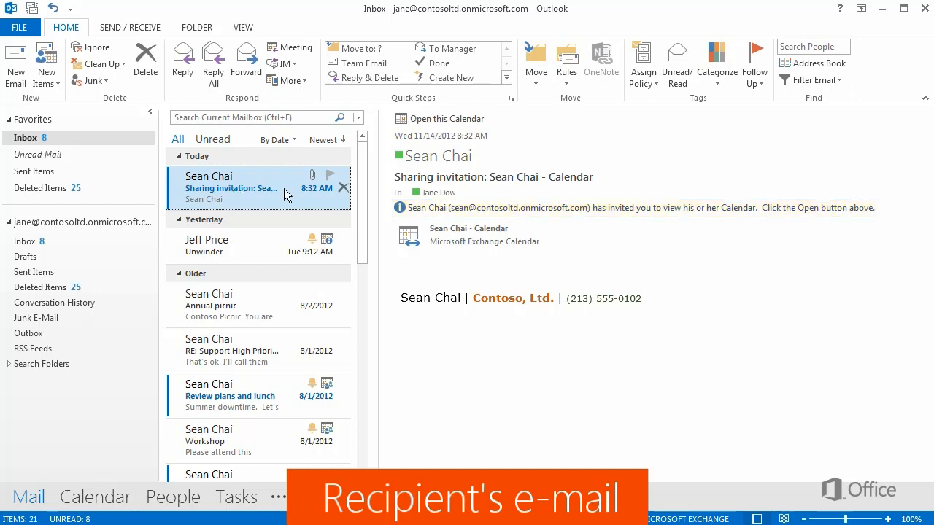
left_click(444, 121)
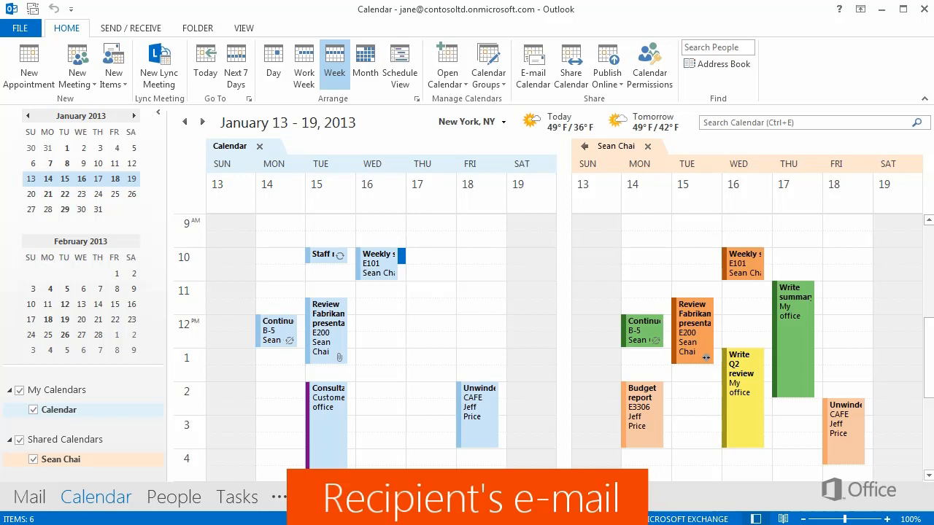
Try to save the shared "Write Q2 review" appointment with a 5:00 PM end time.
double_click(739, 395)
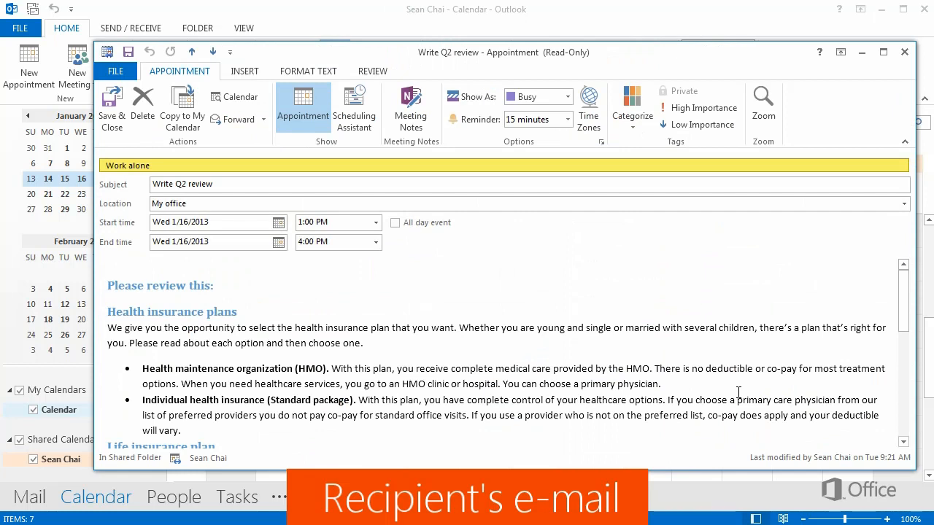
left_click(375, 241)
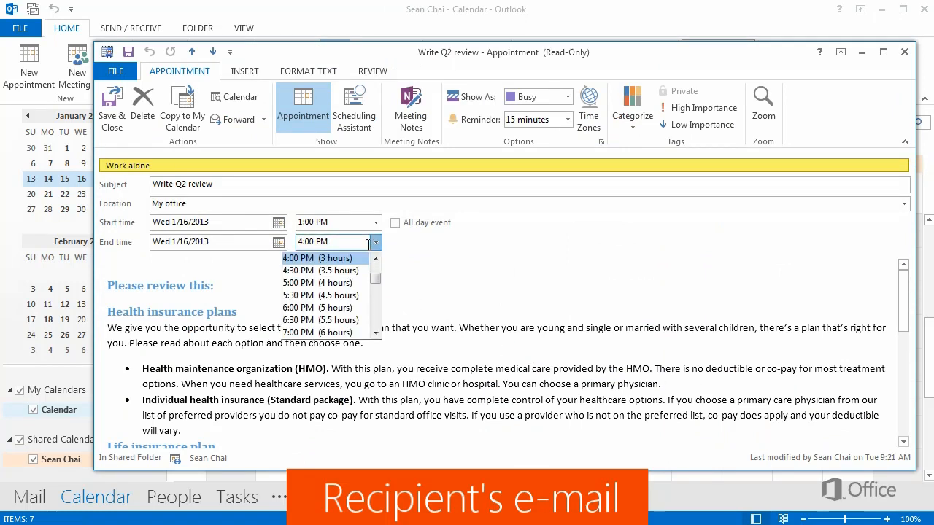
left_click(335, 285)
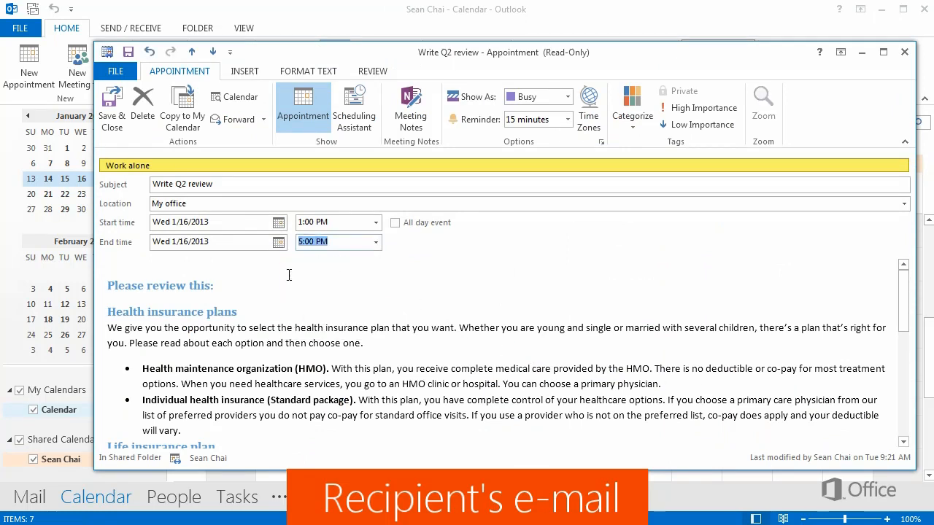
left_click(123, 97)
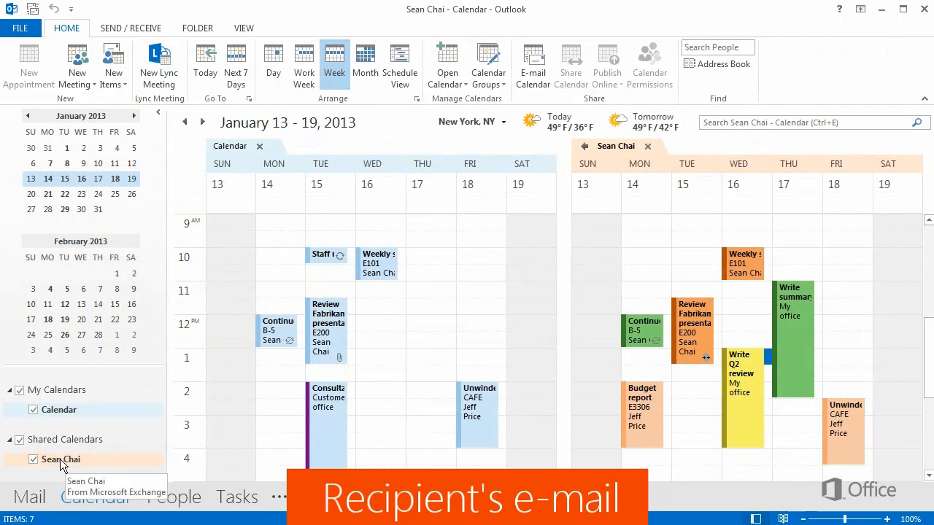
Hide the colleague's shared calendar and show it again beside the recipient's own calendar.
left_click(33, 459)
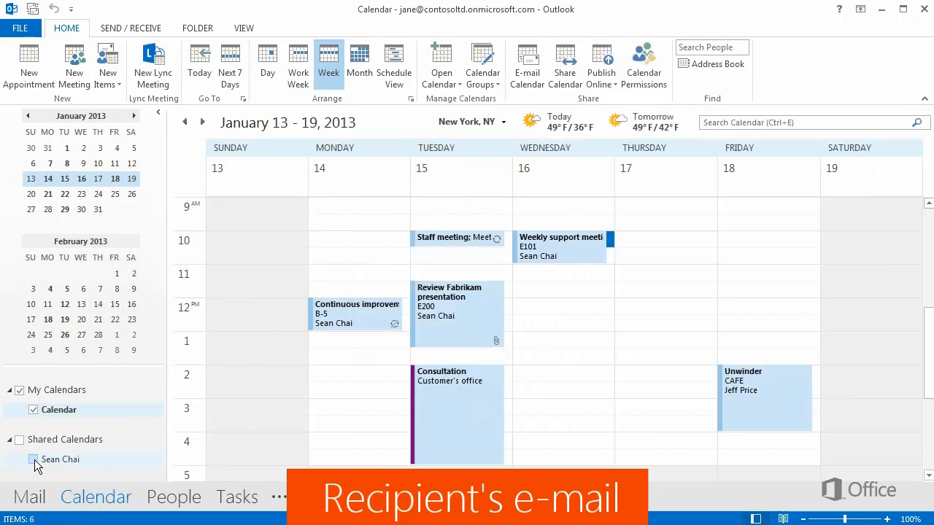
left_click(33, 460)
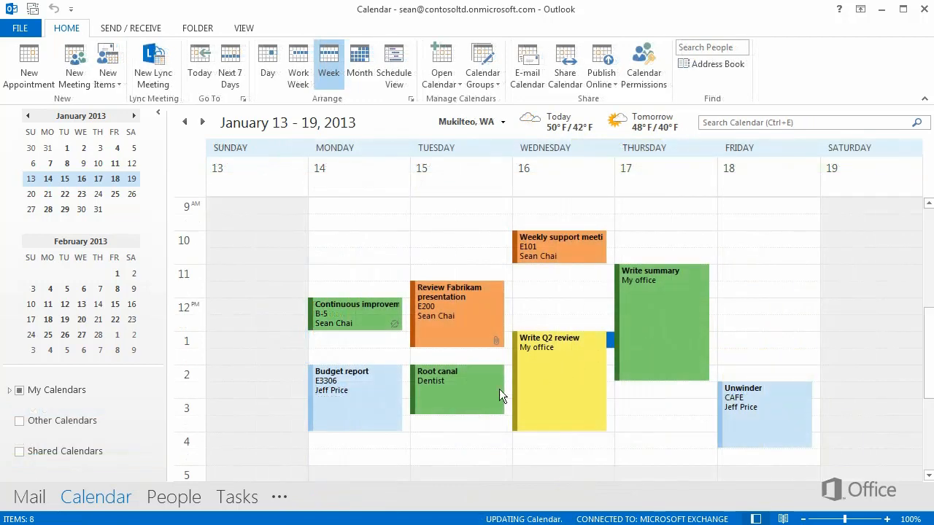
Mark the owner's "Root canal" appointment as private and check how it looks in the recipient's shared view.
left_click(476, 387)
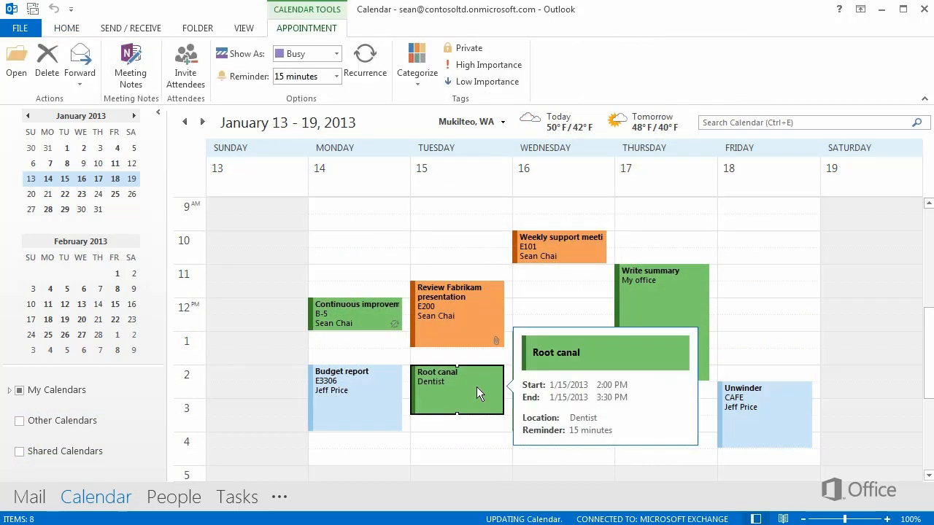
left_click(469, 50)
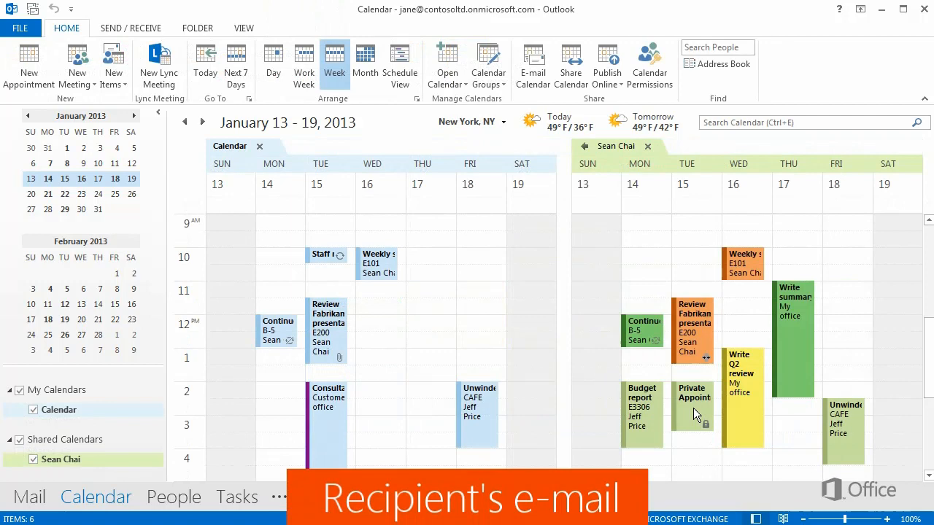
mouse_move(693, 408)
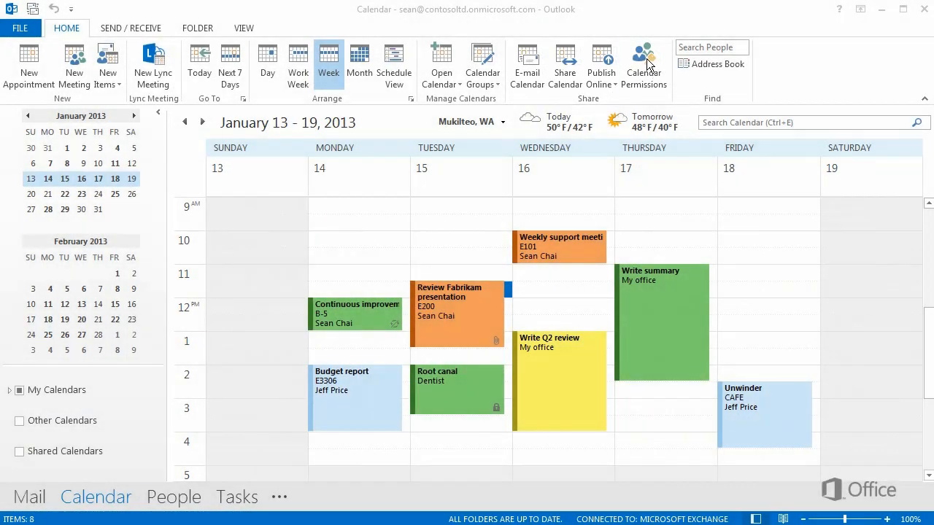
Examine the permissions that the calendar grants to the colleague it is shared with.
left_click(646, 64)
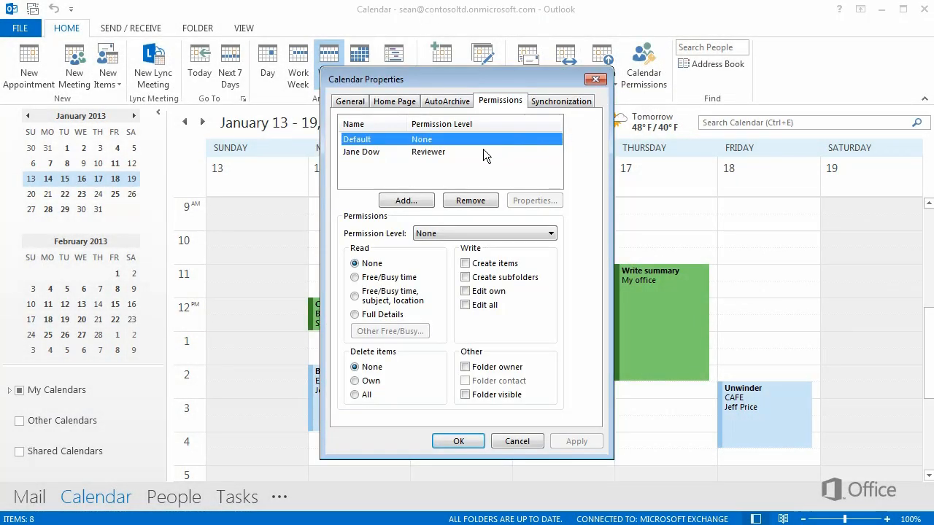
left_click(464, 152)
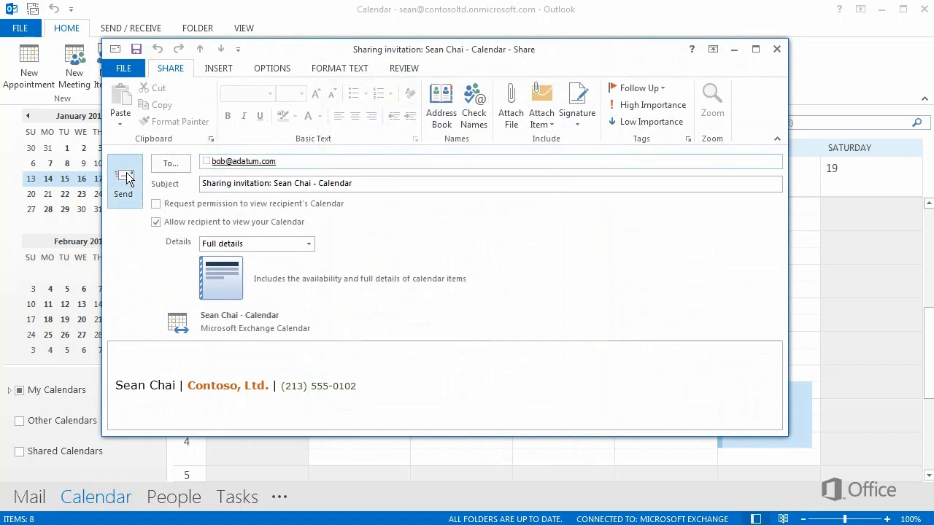
Send the full-details calendar sharing invitation to the external contact and approve sharing the calendar.
left_click(128, 179)
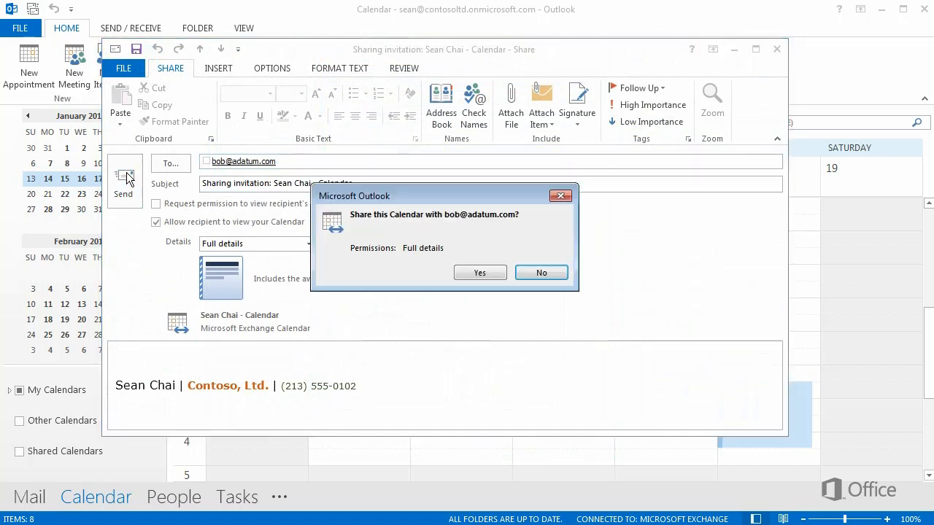
left_click(463, 273)
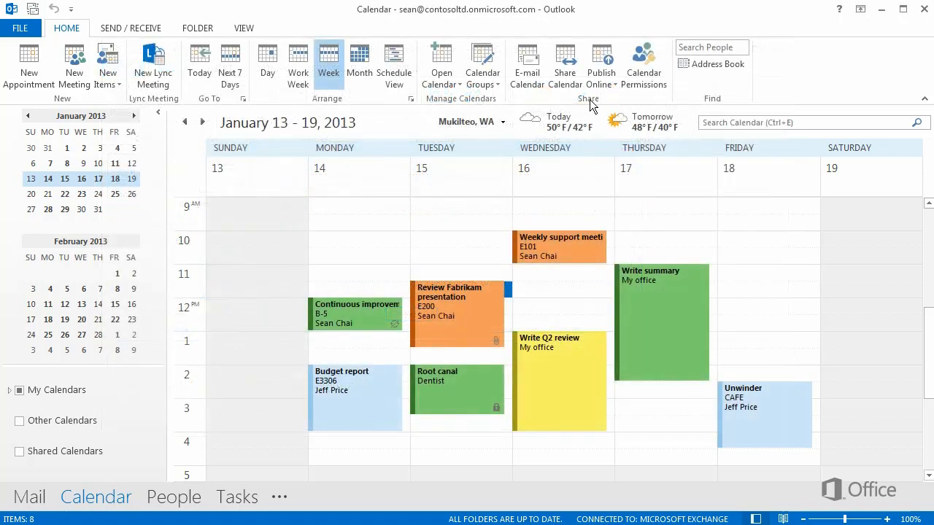
Start publishing this calendar online, keeping Availability Only as the publishing detail and 1 week before today as the range start.
left_click(608, 60)
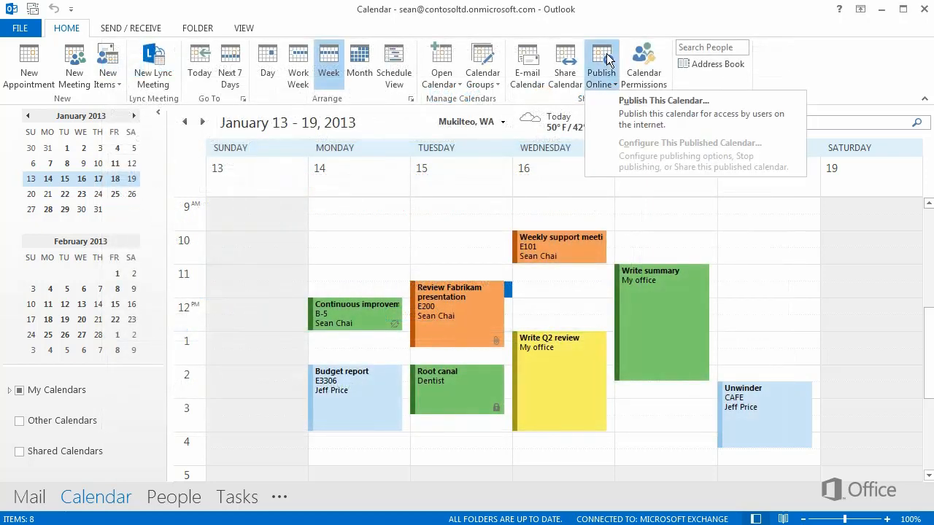
left_click(635, 112)
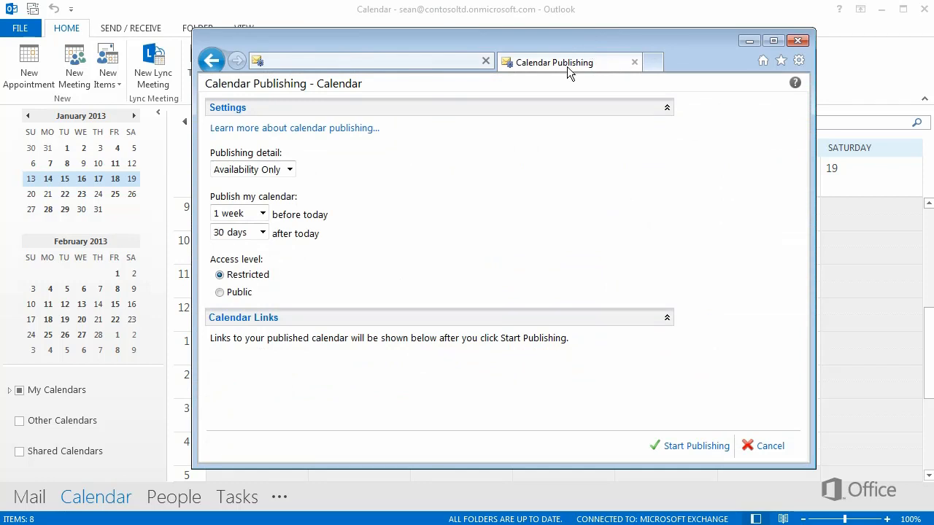
left_click(290, 171)
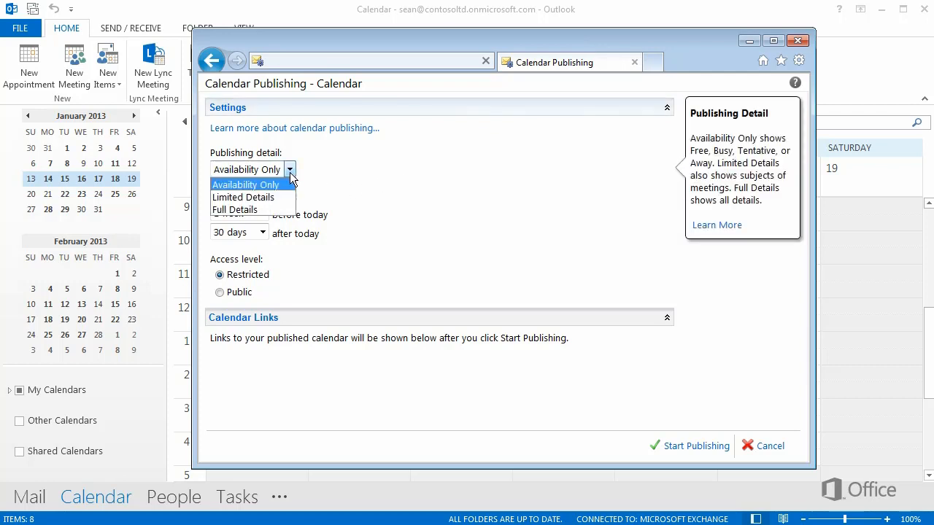
left_click(290, 172)
left_click(263, 213)
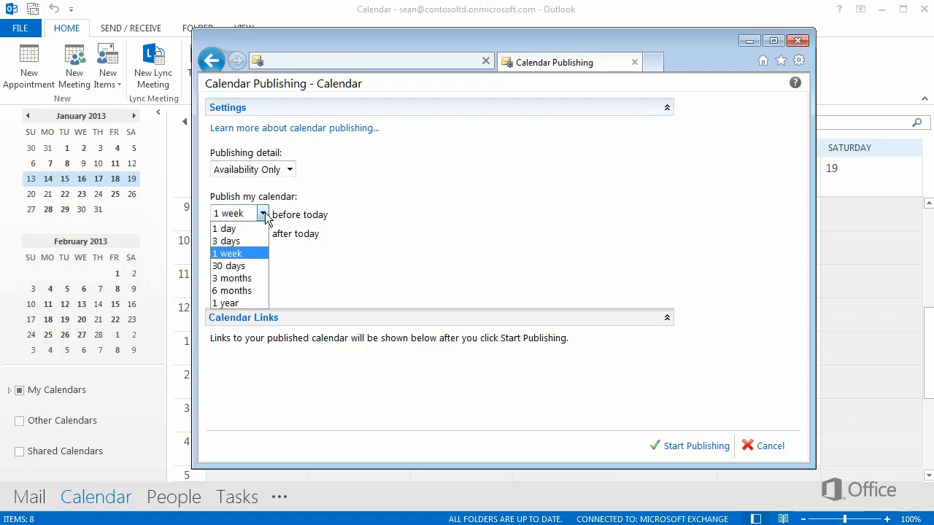
left_click(262, 213)
Publish the calendar with the Restricted access level and copy its links to the Clipboard.
left_click(250, 281)
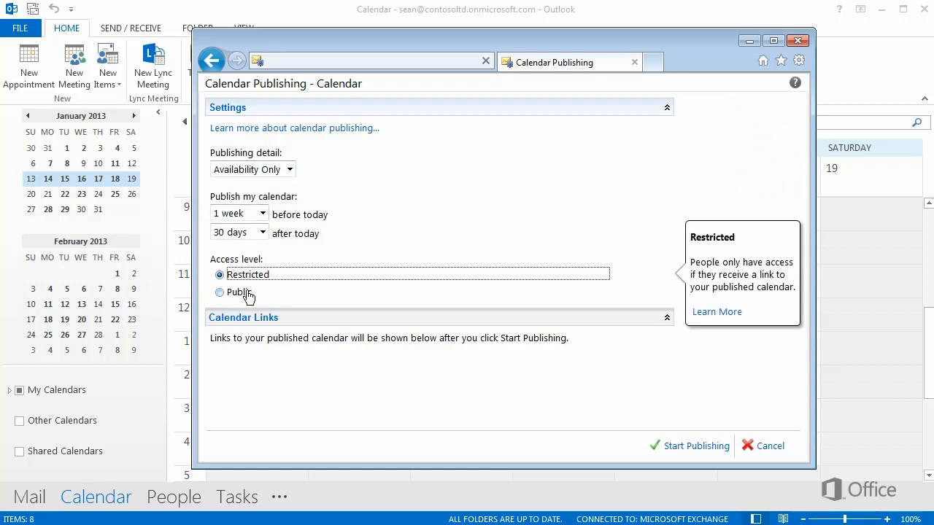
left_click(247, 294)
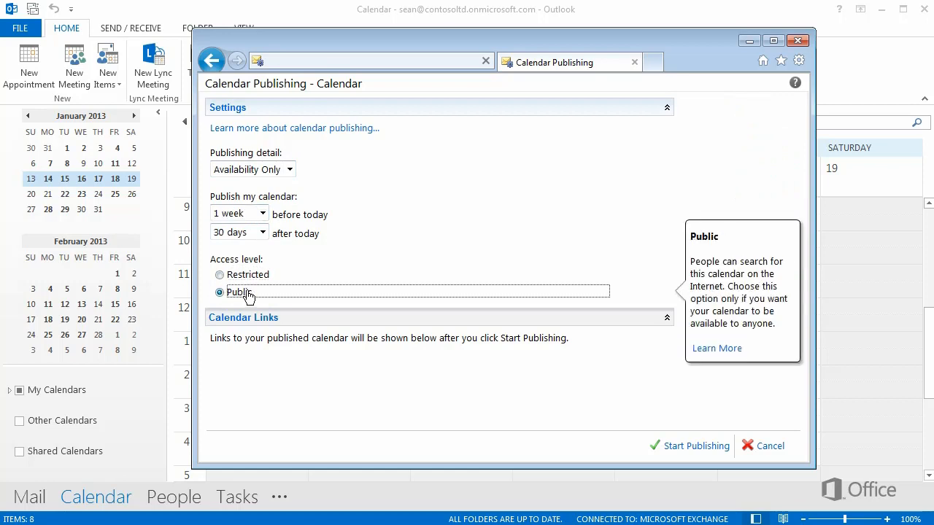
left_click(253, 280)
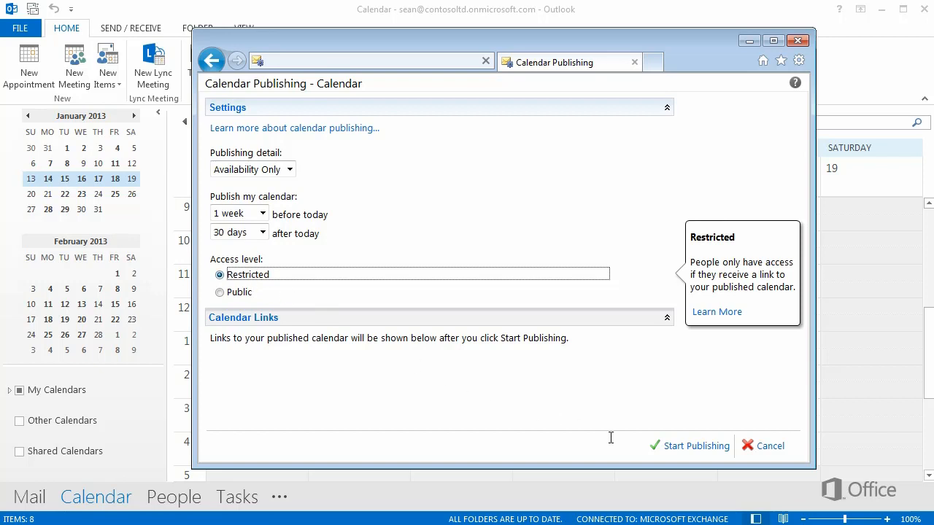
left_click(678, 448)
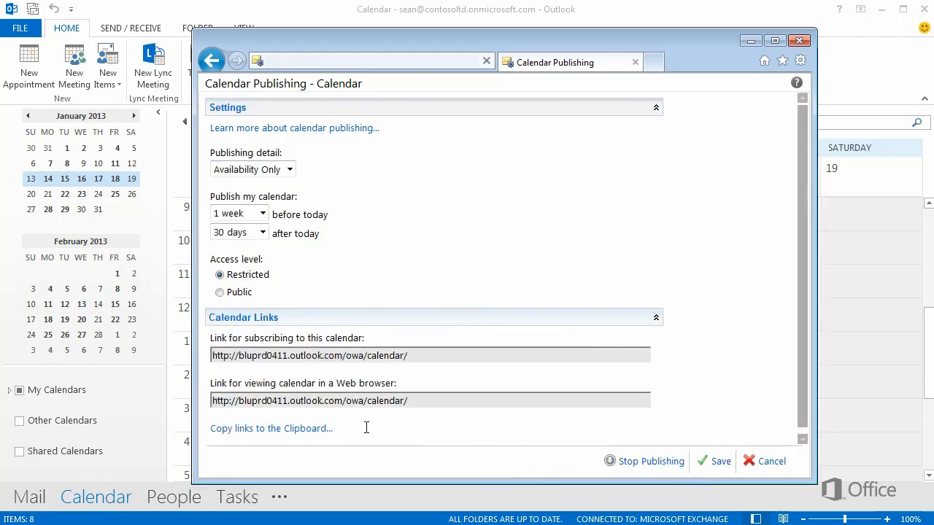
left_click(324, 429)
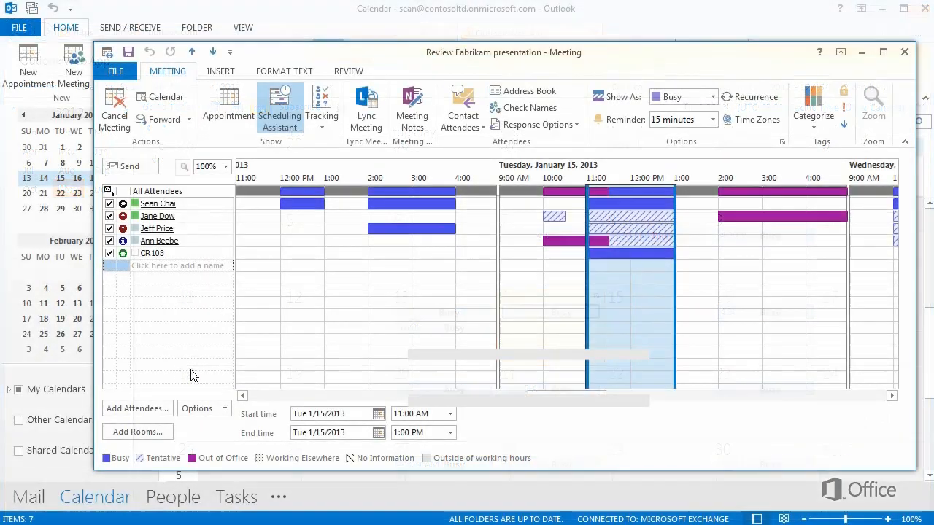
Add two more colleagues from the address list as required attendees of the "Review Fabrikam presentation" meeting.
left_click(158, 407)
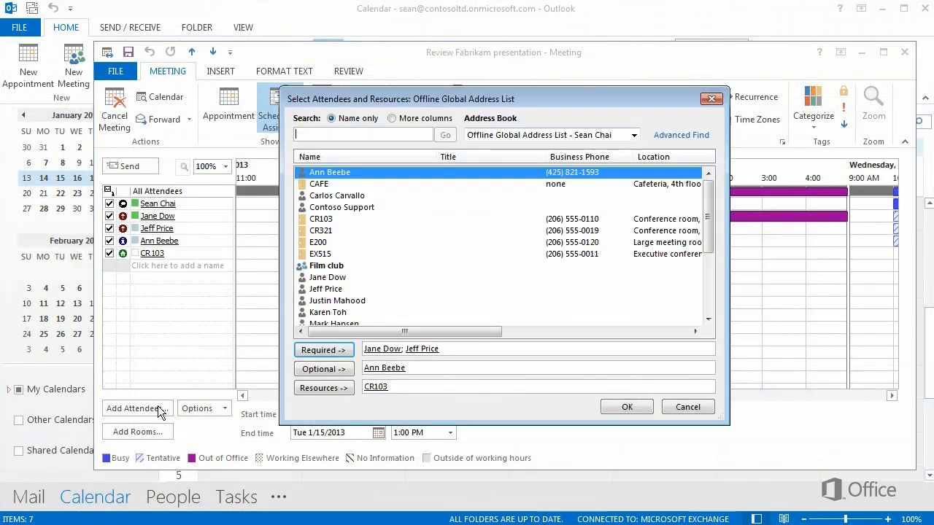
left_click(307, 302)
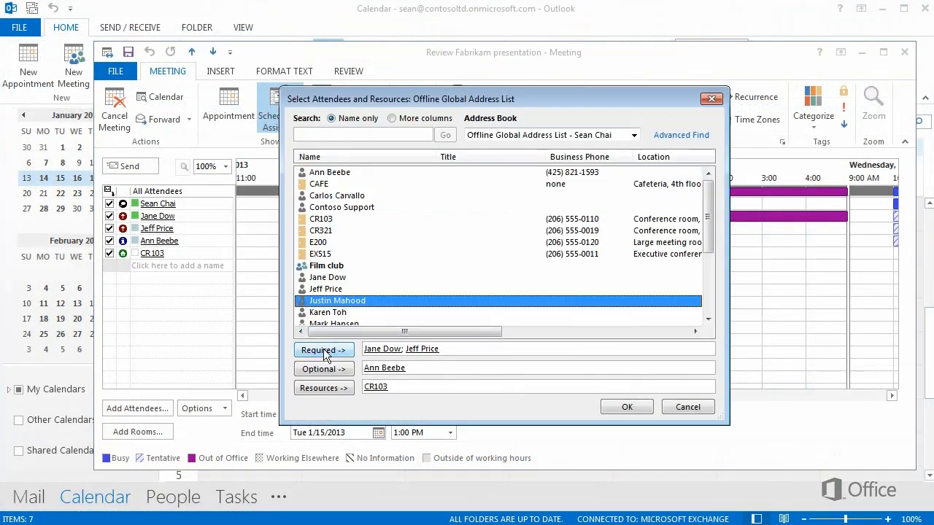
left_click(325, 351)
left_click(321, 314)
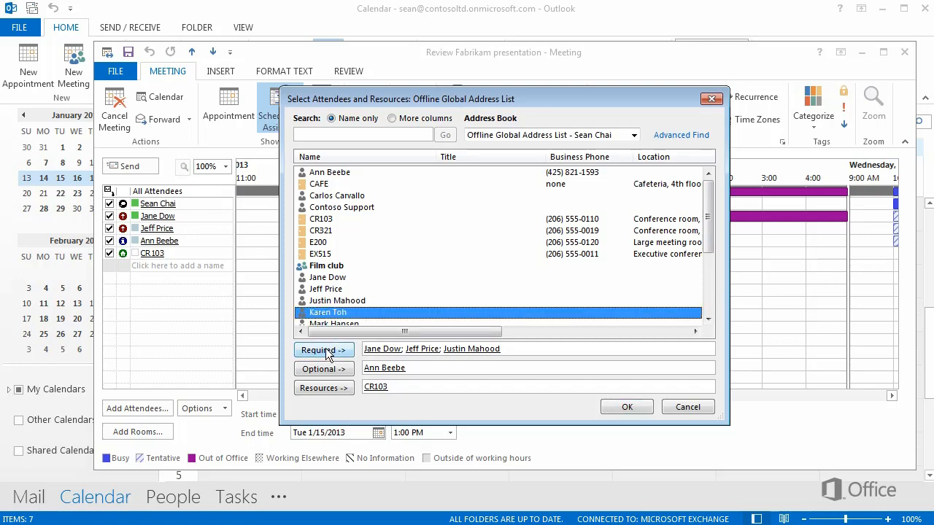
left_click(326, 350)
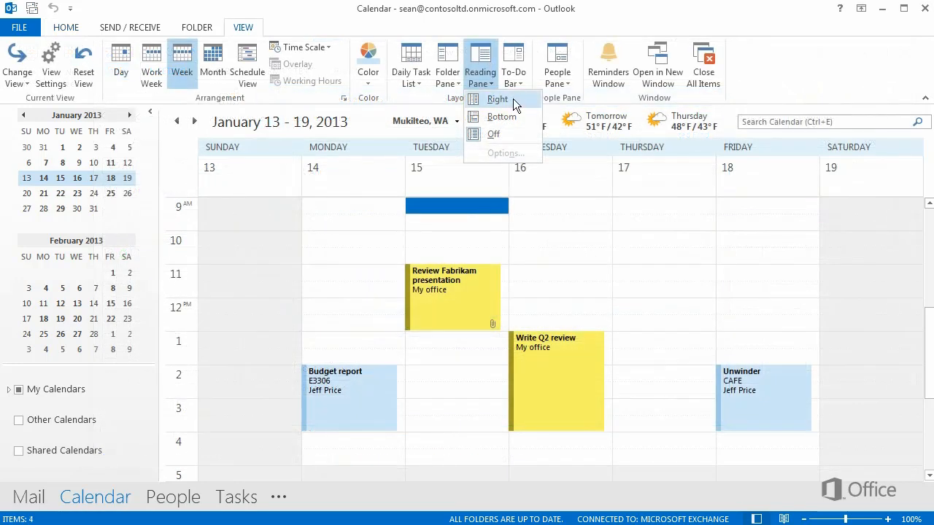
Show the Reading Pane on the right of the calendar and select Tuesday's "Review Fabrikam presentation" appointment.
left_click(513, 99)
left_click(345, 289)
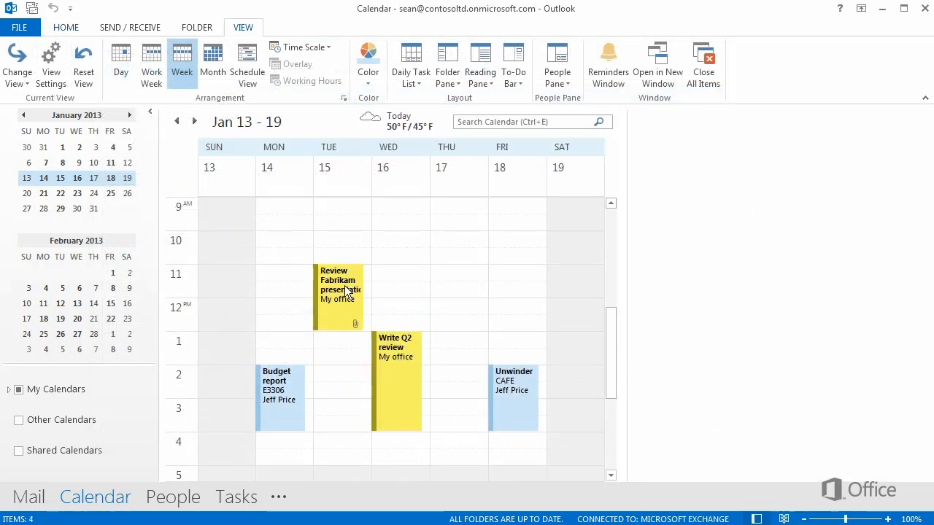